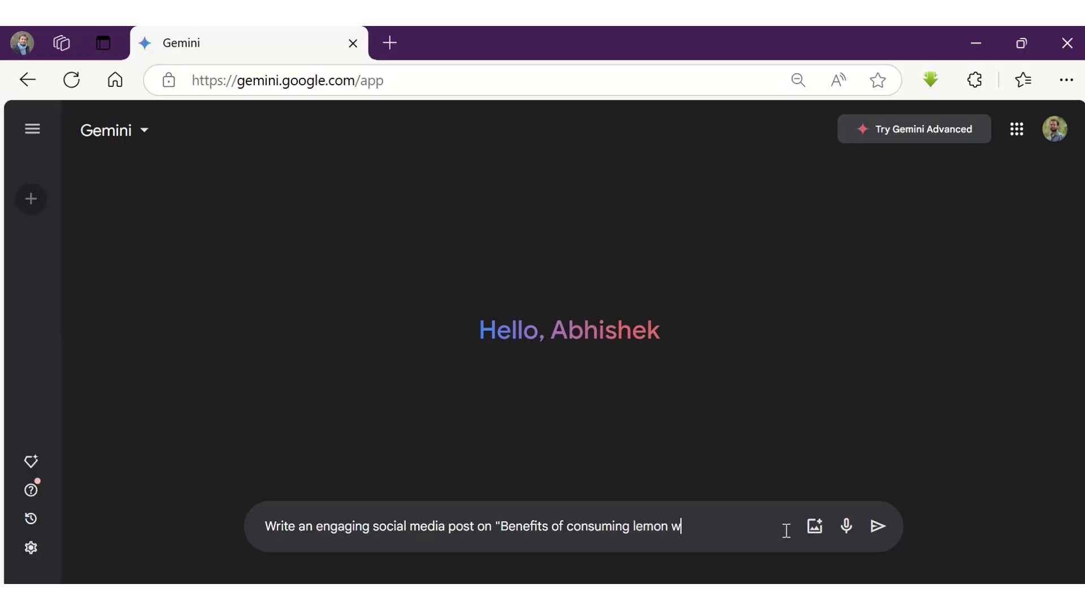
- Submit the Gemini prompt for an engaging social media post on lemon water benefits
key("Return")
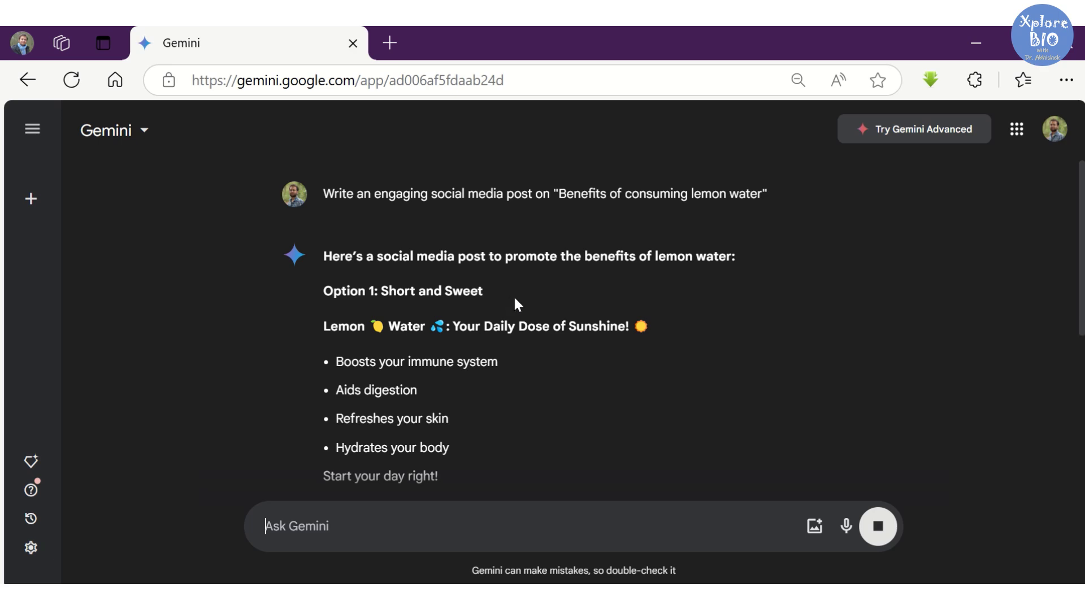
- Scroll through Gemini's two-option lemon water post as it finishes generating
scroll(486, 306, "down", 2)
scroll(436, 315, "down", 3)
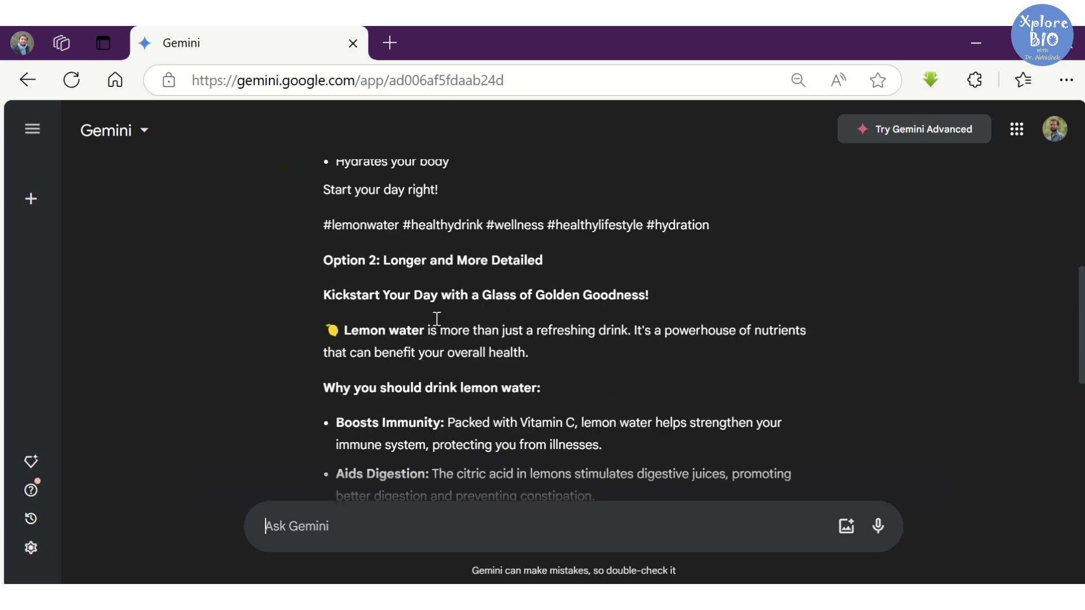
scroll(437, 318, "down", 5)
scroll(380, 325, "down", 1)
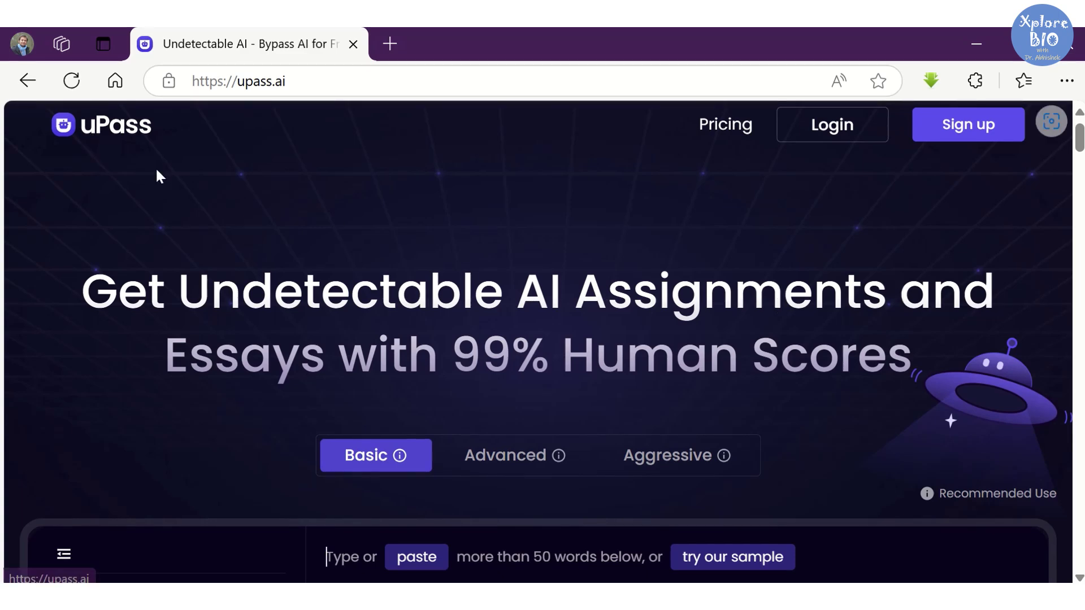
- Scroll down the uPass homepage to look over its features
scroll(663, 352, "down", 20)
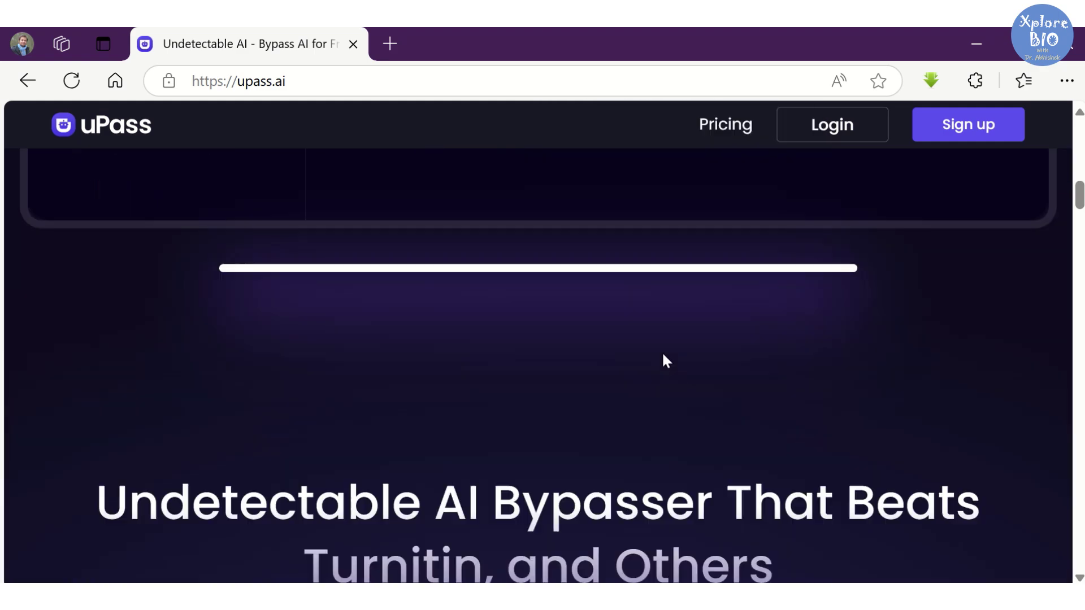
scroll(663, 354, "down", 5)
scroll(663, 354, "up", 3)
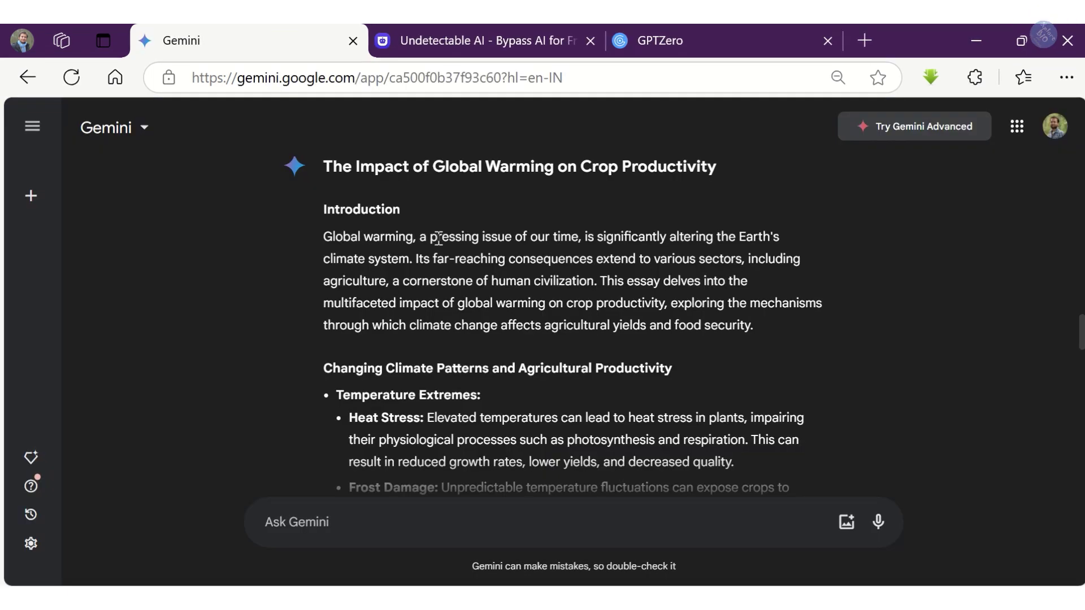
- Copy Gemini's crop productivity essay from the More menu and switch to uPass
scroll(460, 317, "down", 20)
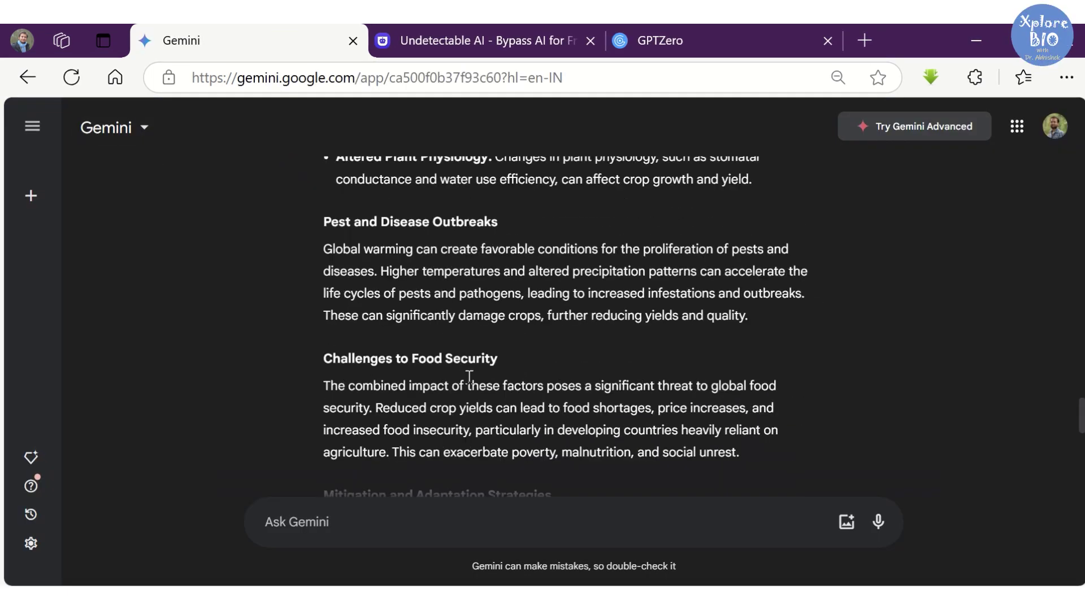
left_click(505, 447)
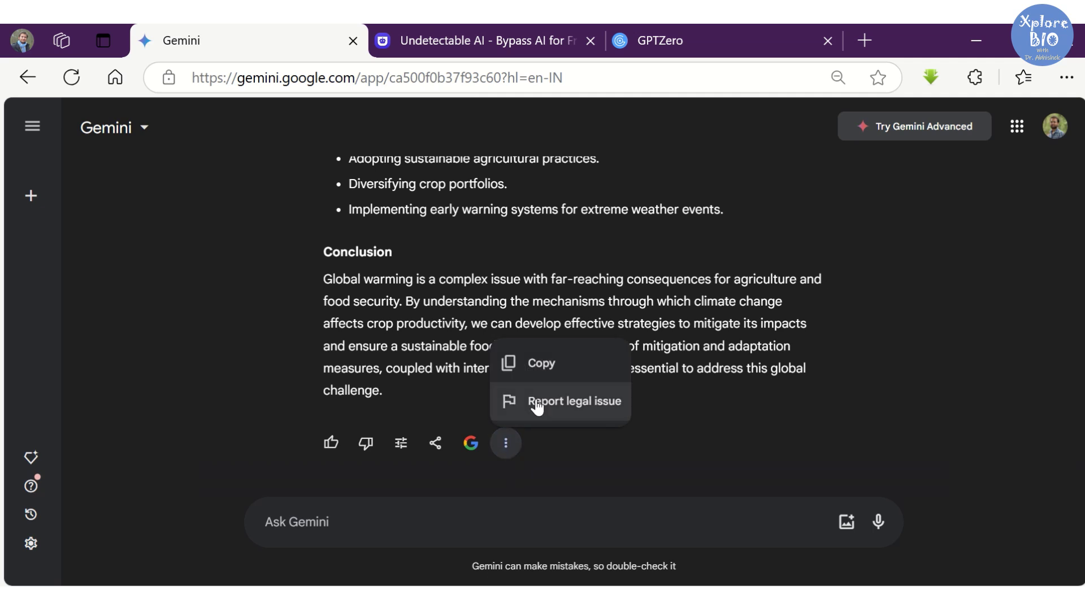
left_click(537, 369)
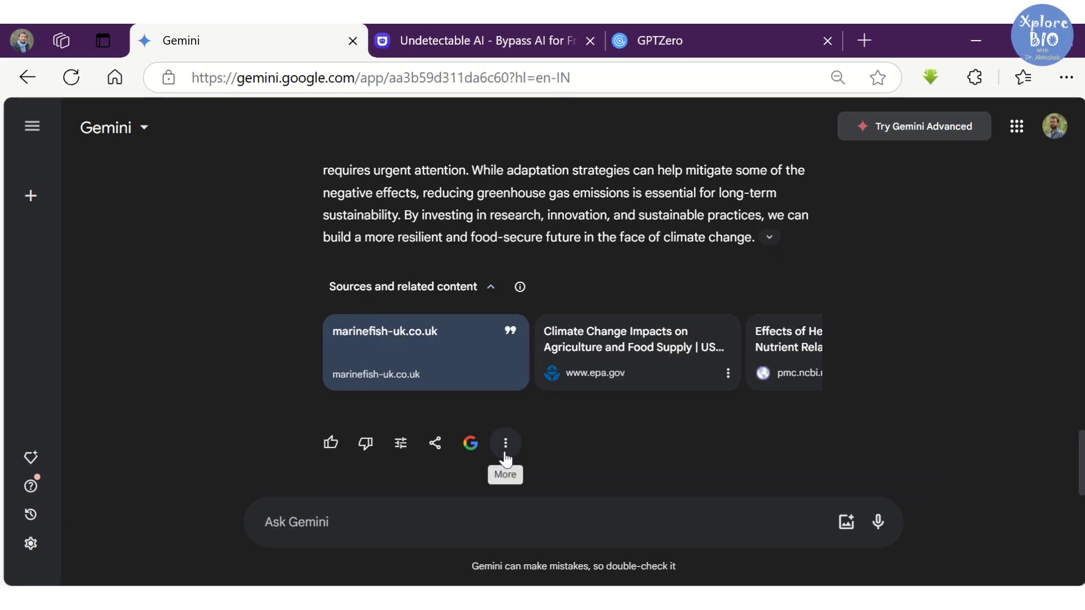
left_click(505, 443)
left_click(554, 378)
left_click(552, 41)
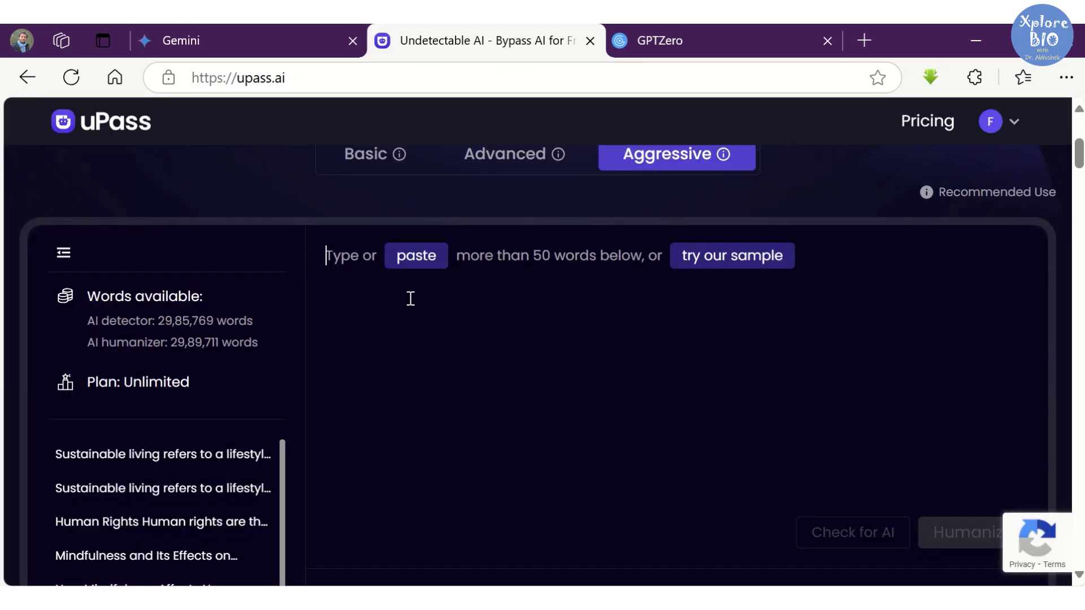
- Paste the 496-word essay into uPass and run Check for AI
left_click(425, 315)
key("ctrl+v")
scroll(565, 339, "down", 3)
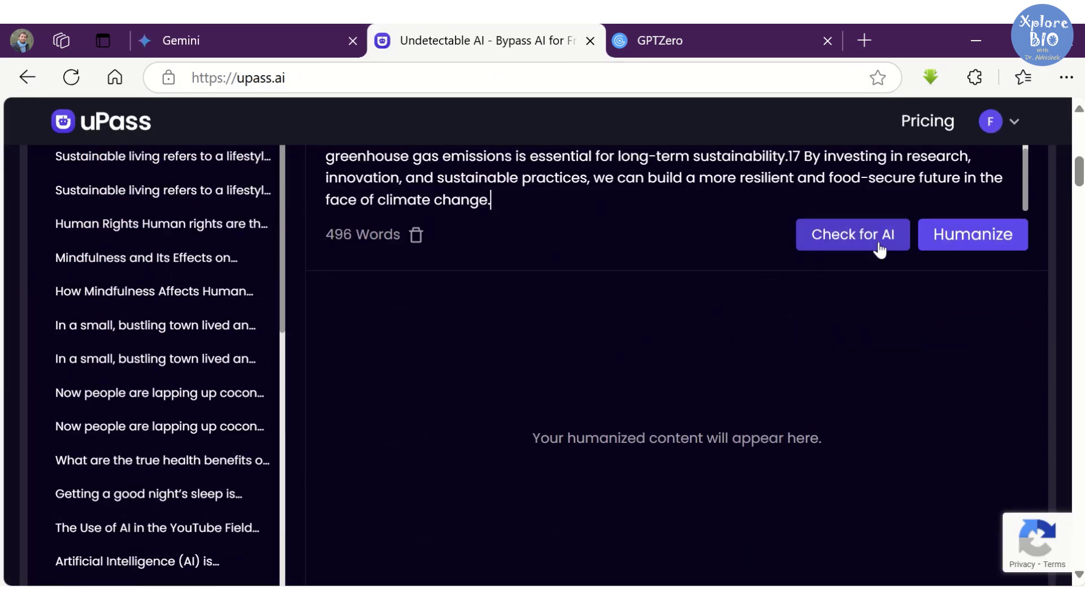
left_click(870, 248)
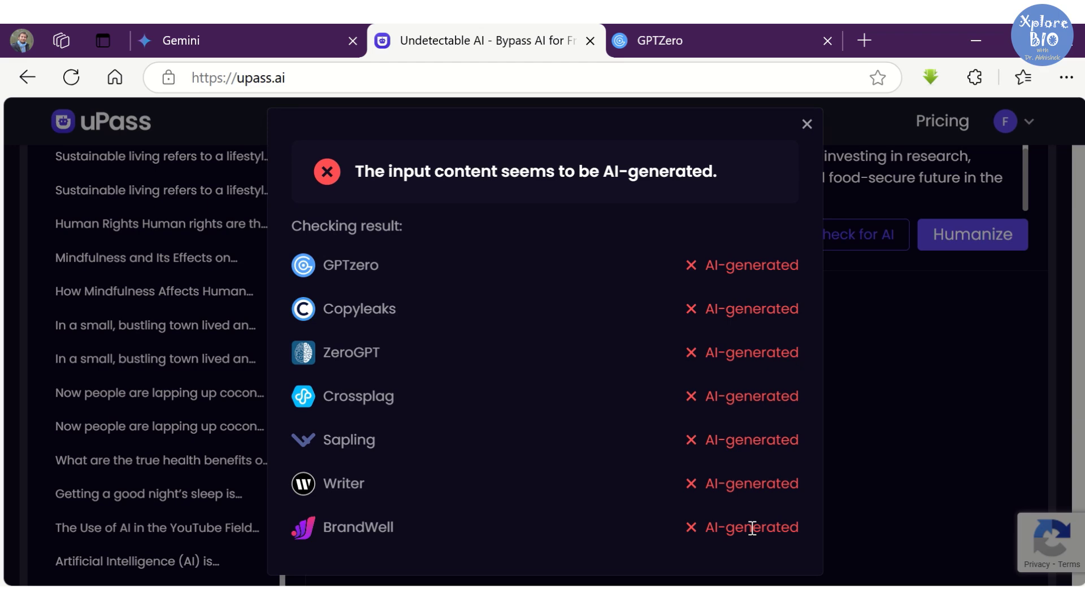
- Humanize the essay and dismiss the detector results dialog
left_click(956, 343)
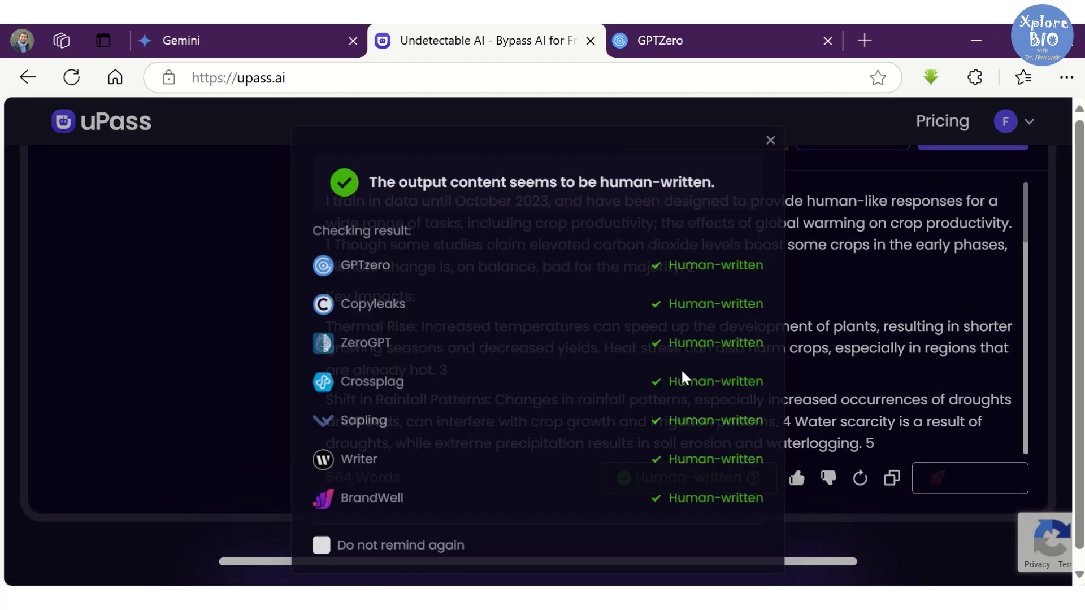
scroll(586, 426, "down", 1)
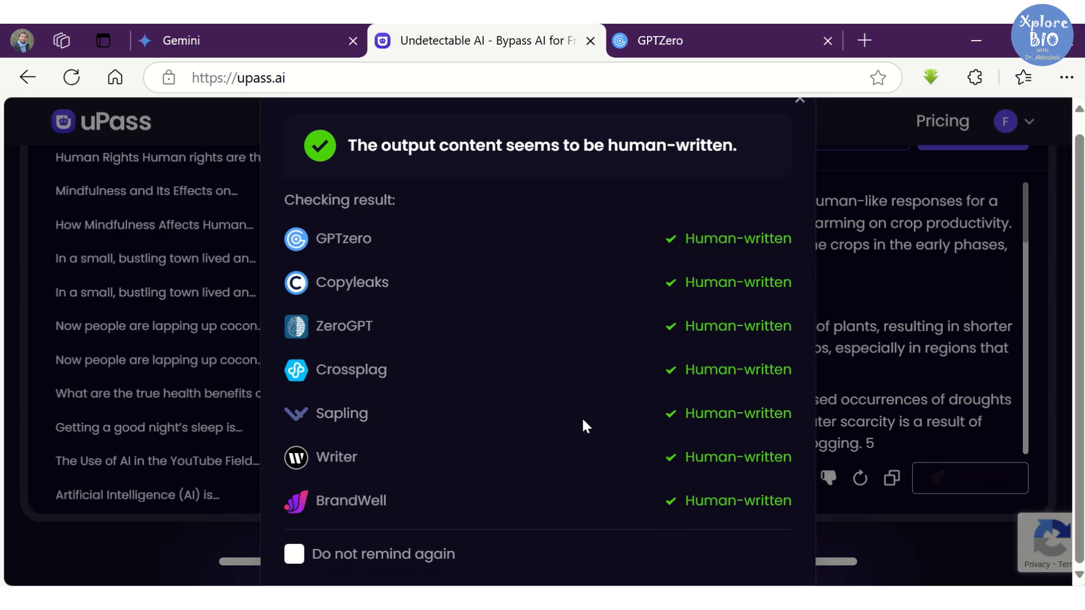
scroll(446, 449, "up", 1)
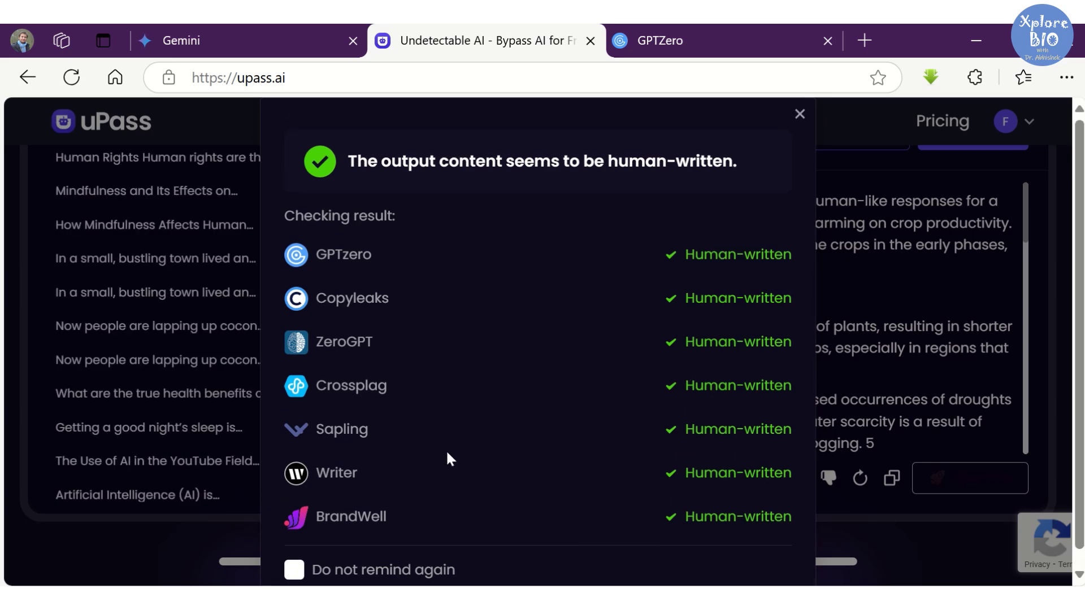
left_click(846, 370)
- Scroll through the 274-word humanized output and its all-human detector ratings
scroll(846, 370, "down", 2)
scroll(619, 331, "down", 2)
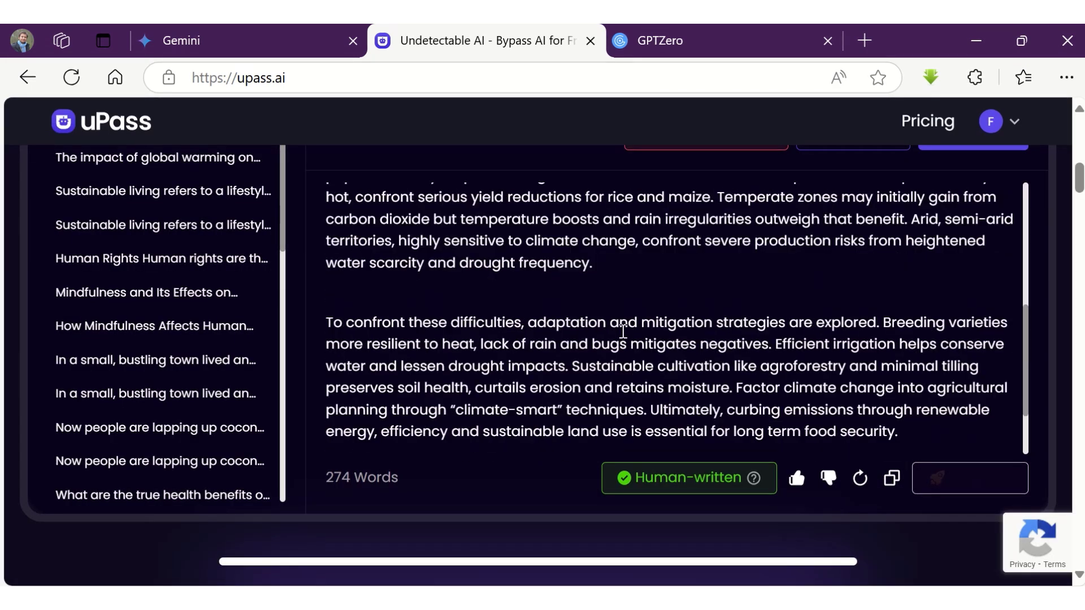
scroll(440, 339, "down", 2)
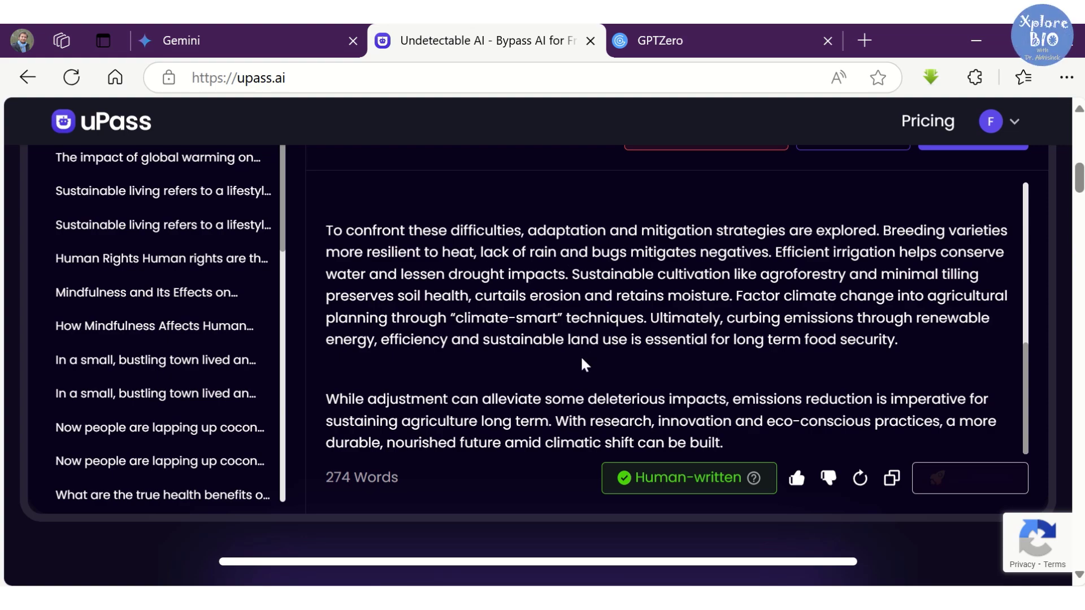
scroll(549, 376, "down", 2)
scroll(627, 311, "down", 2)
scroll(852, 306, "up", 2)
scroll(542, 339, "up", 8)
mouse_move(358, 262)
mouse_move(474, 254)
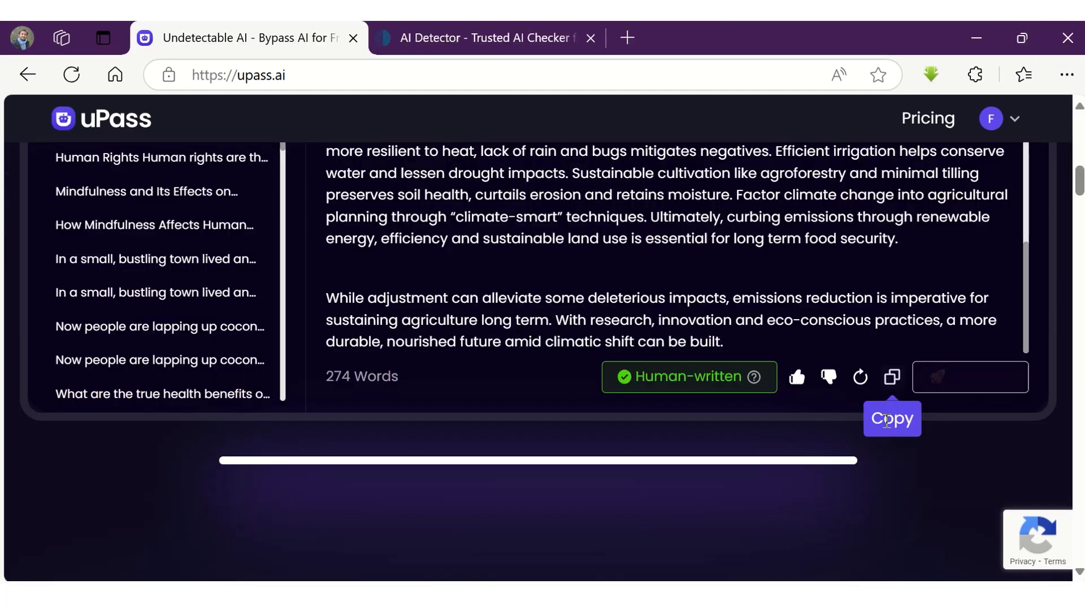
- Copy the humanized essay and paste it into ZeroGPT's text box
left_click(891, 377)
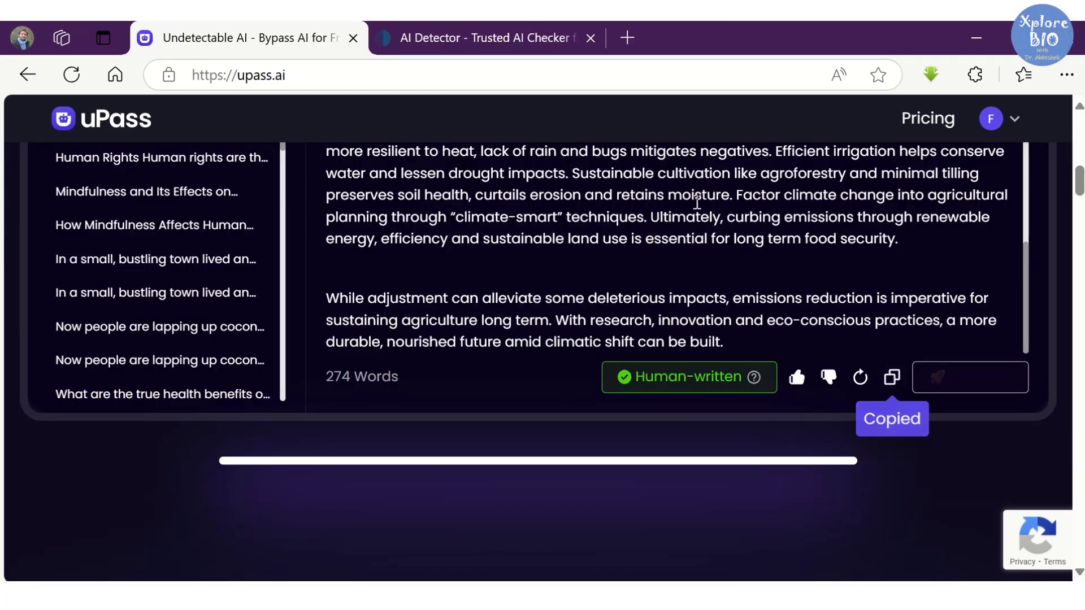
left_click(559, 40)
scroll(362, 419, "down", 4)
left_click(364, 406)
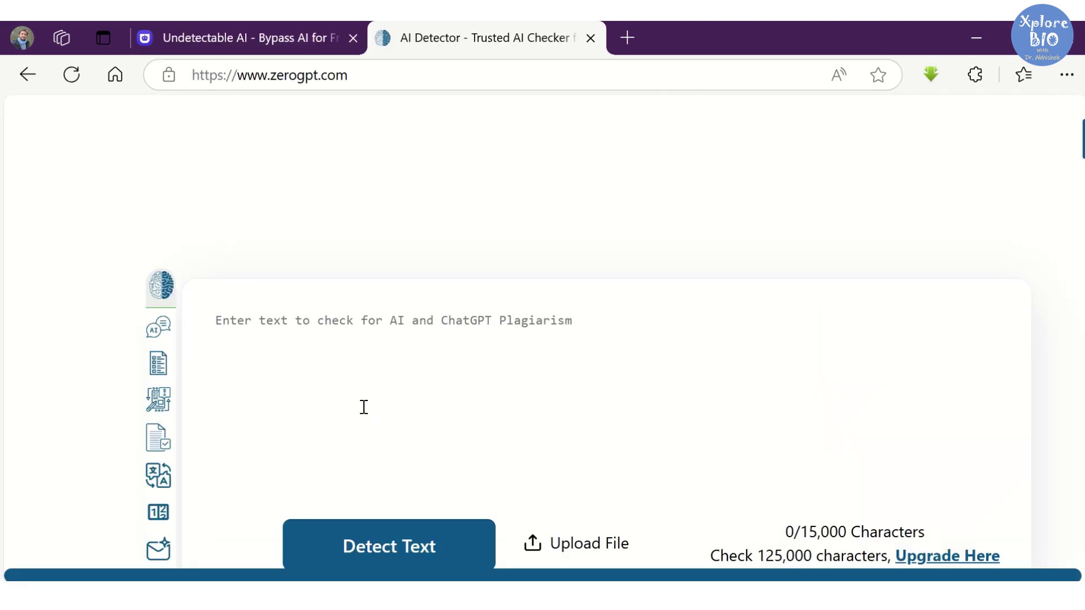
key("ctrl+v")
- Run ZeroGPT detection and review the 0% AI, human-written result
left_click(415, 545)
scroll(452, 300, "down", 2)
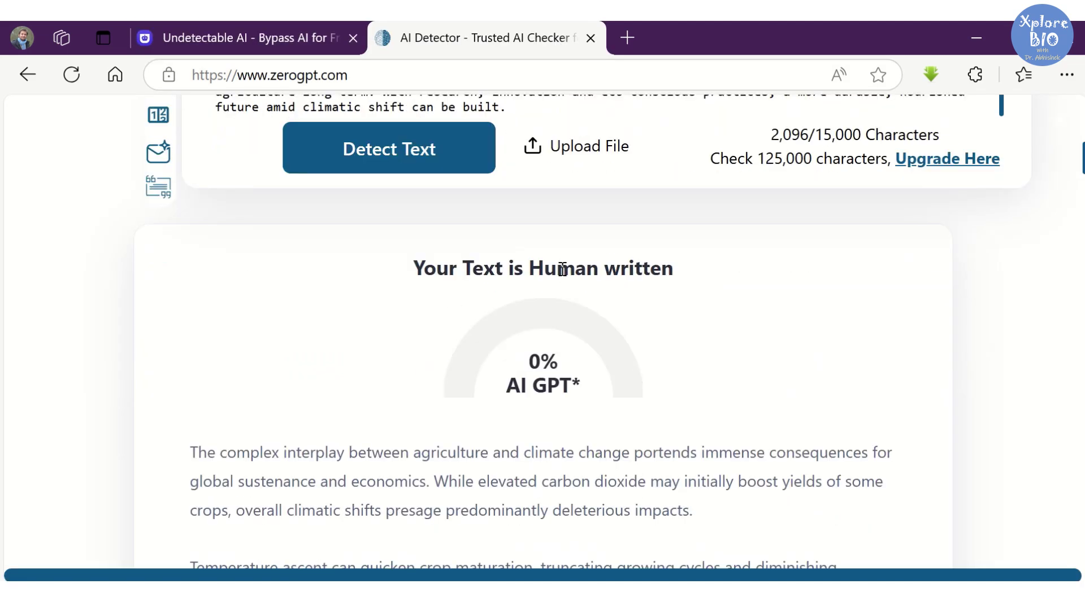
scroll(576, 346, "down", 15)
scroll(577, 354, "up", 11)
scroll(565, 384, "up", 5)
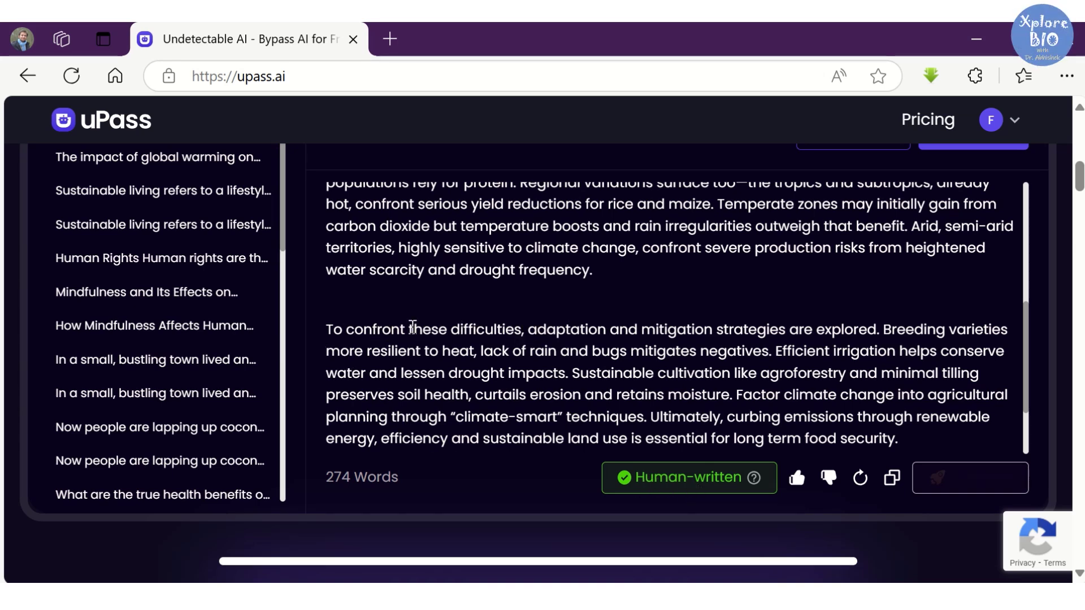
- Highlight the start of the 'To confront' paragraph, deselect it, and scroll the output
left_click_drag(410, 330, 727, 351)
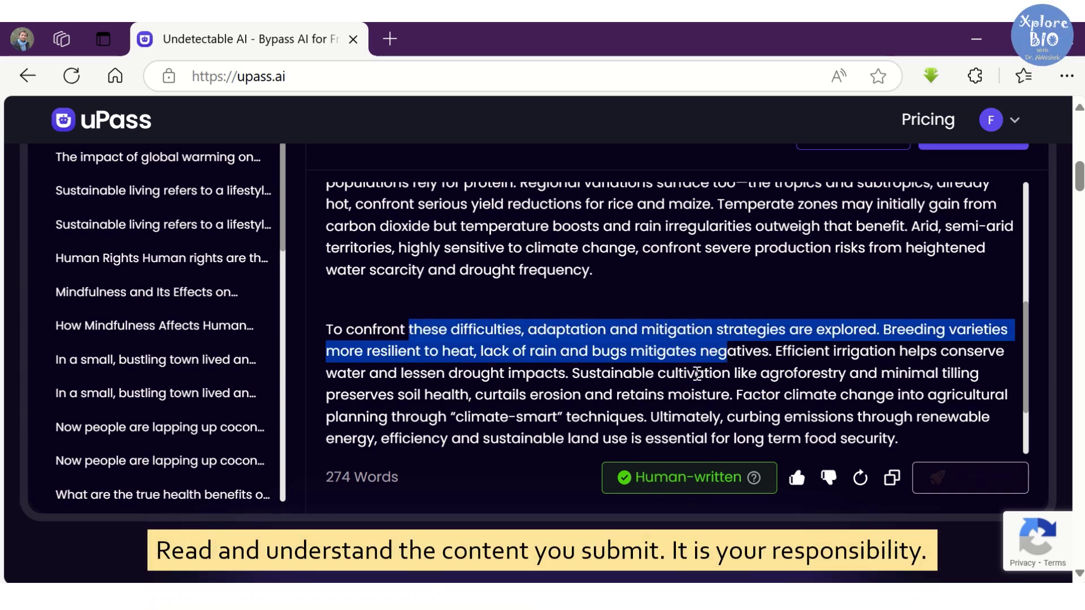
left_click(697, 374)
scroll(599, 394, "down", 2)
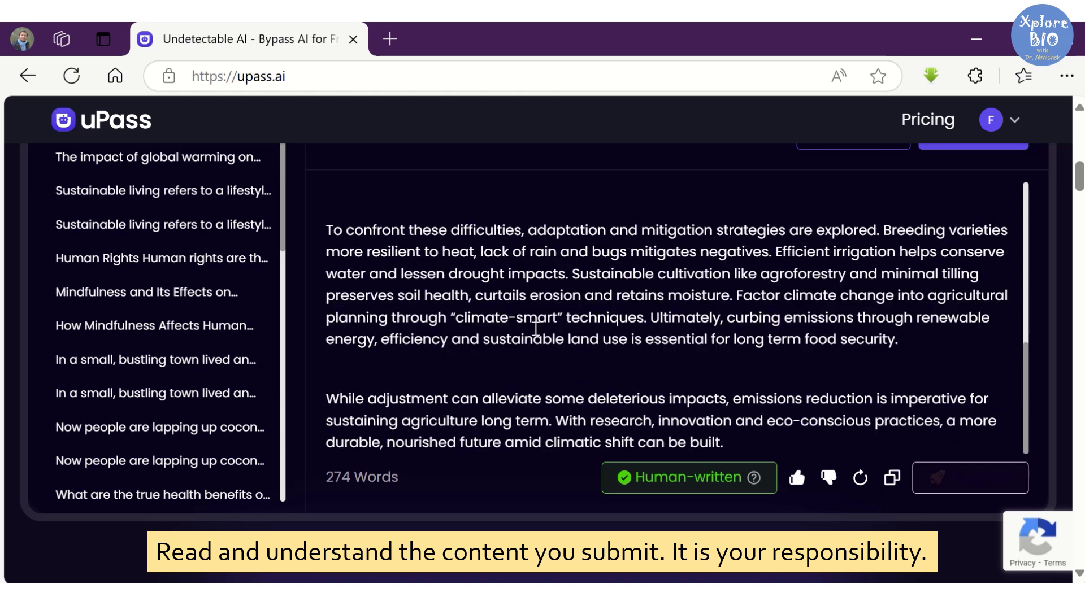
scroll(624, 326, "up", 2)
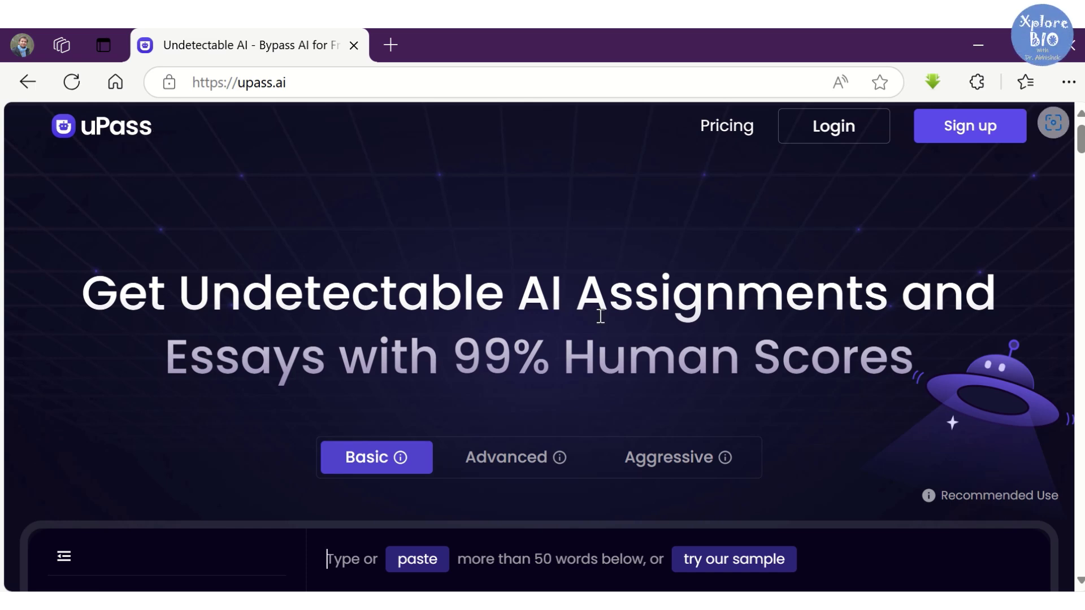
- Highlight the free plan's AI detector and humanizer word allowances
scroll(649, 362, "down", 2)
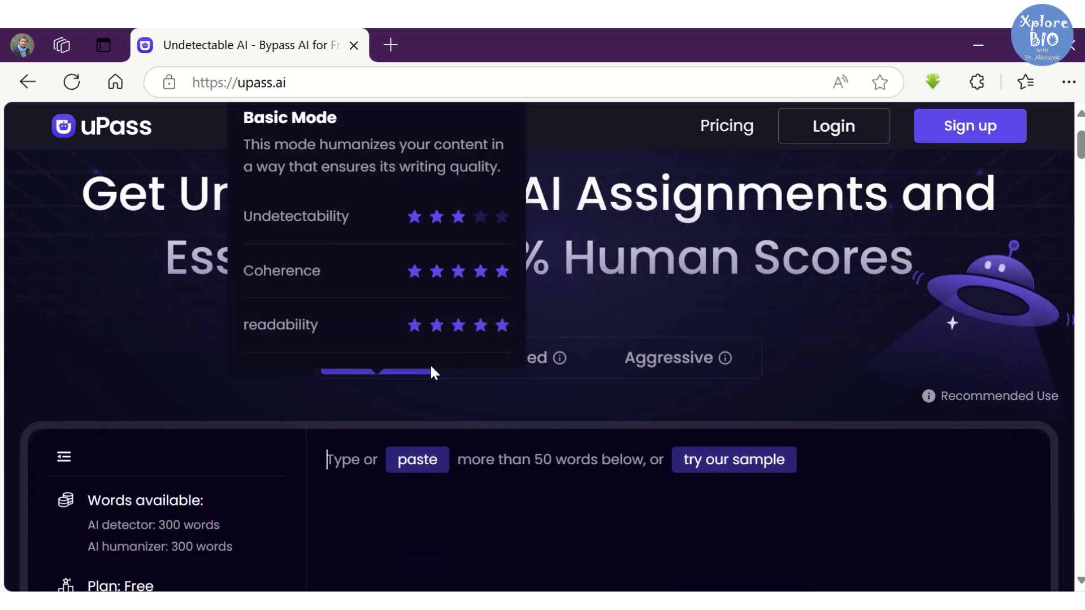
scroll(446, 376, "down", 2)
scroll(496, 388, "down", 4)
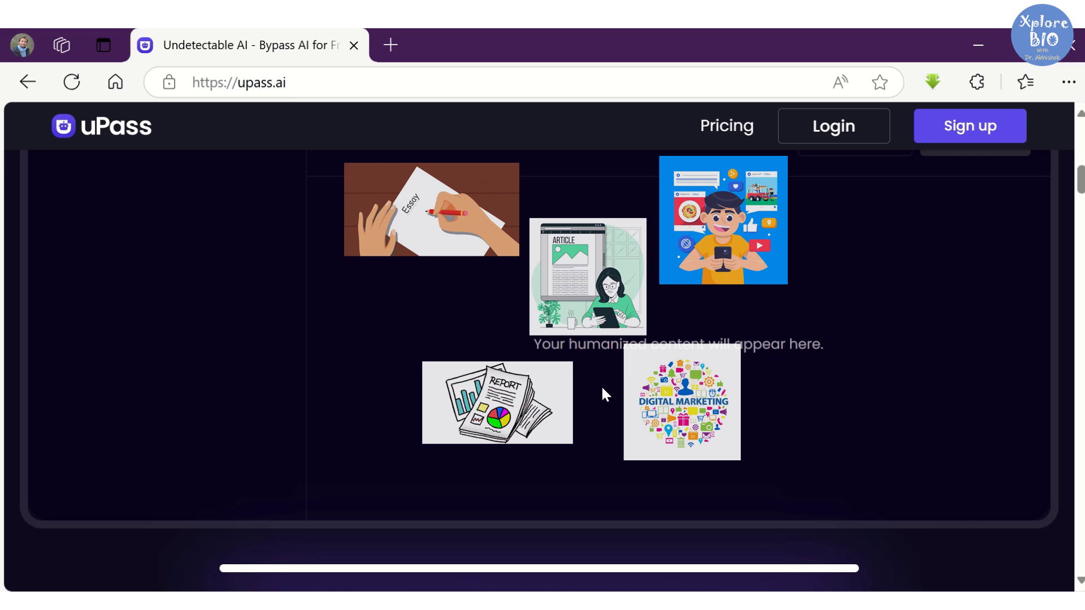
scroll(542, 339, "up", 2)
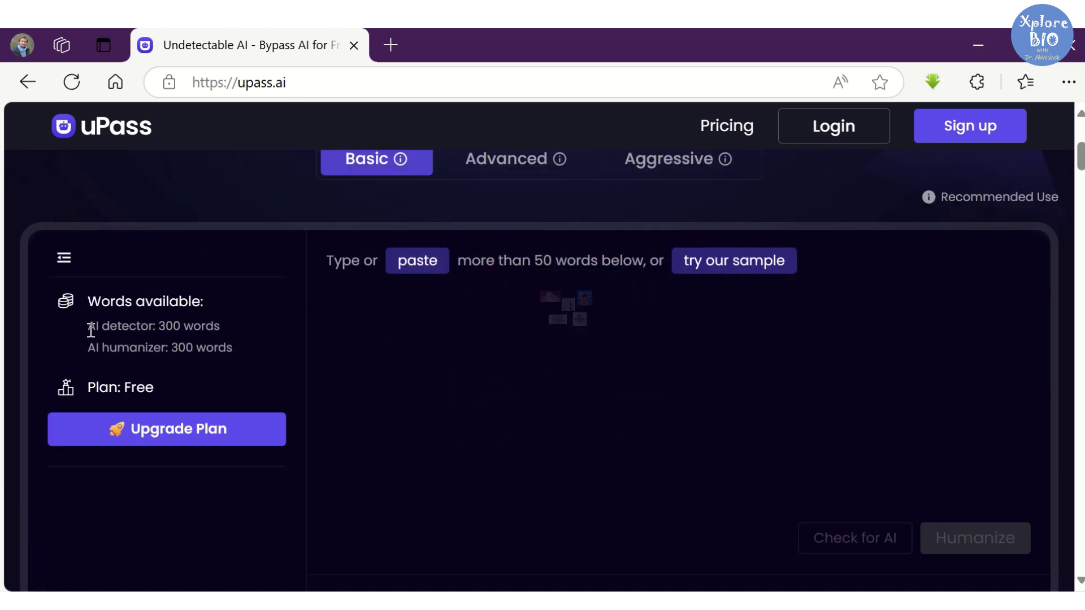
left_click_drag(89, 326, 243, 353)
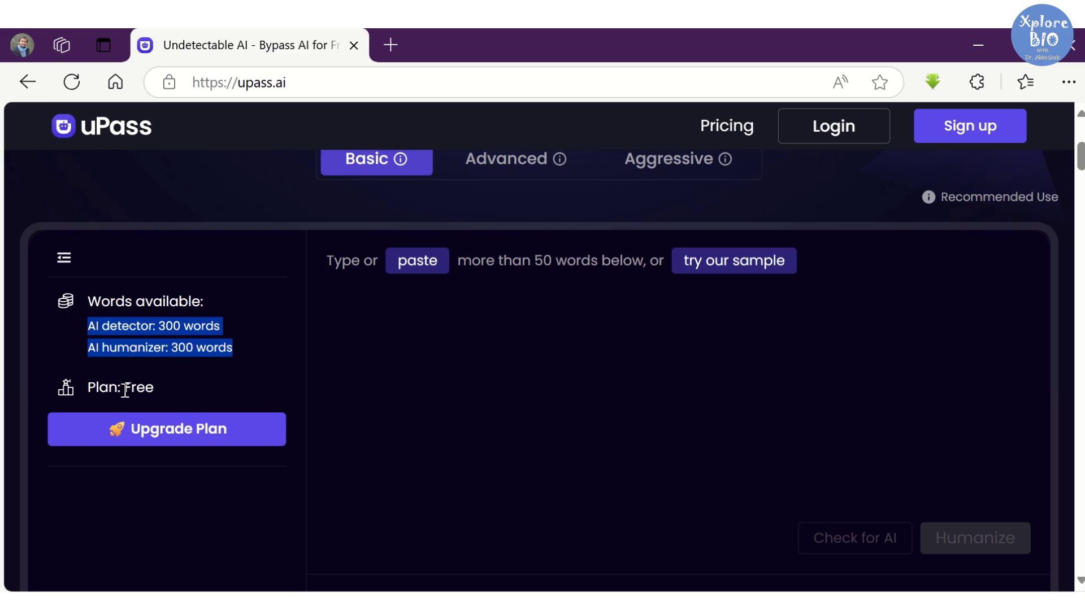
left_click_drag(124, 390, 163, 390)
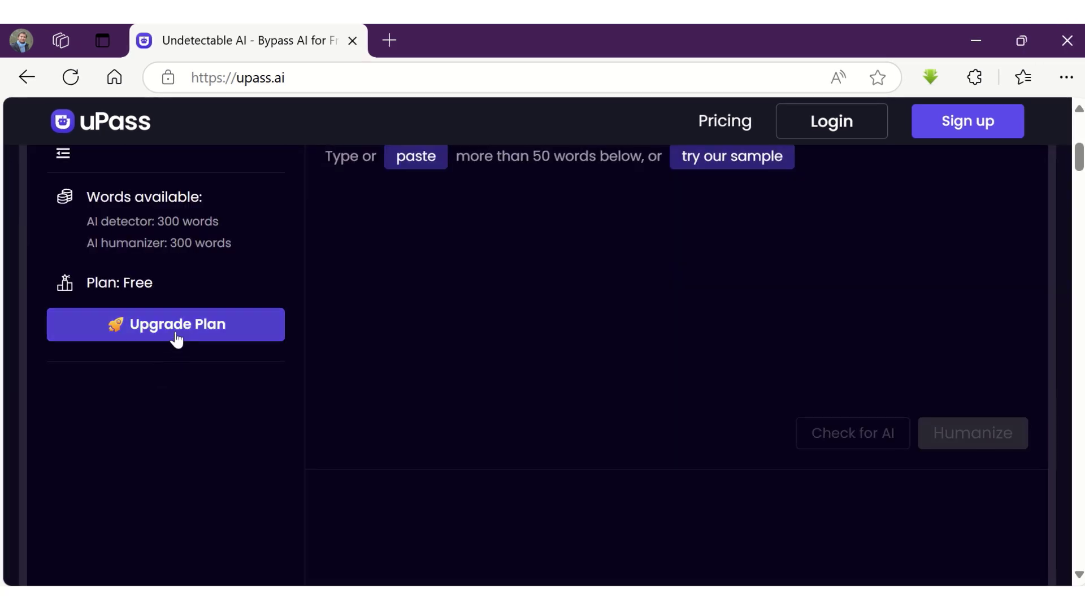
- Bring up Upgrade Plan pricing and scroll the Basic, Unlimited and Pro plans
left_click(177, 338)
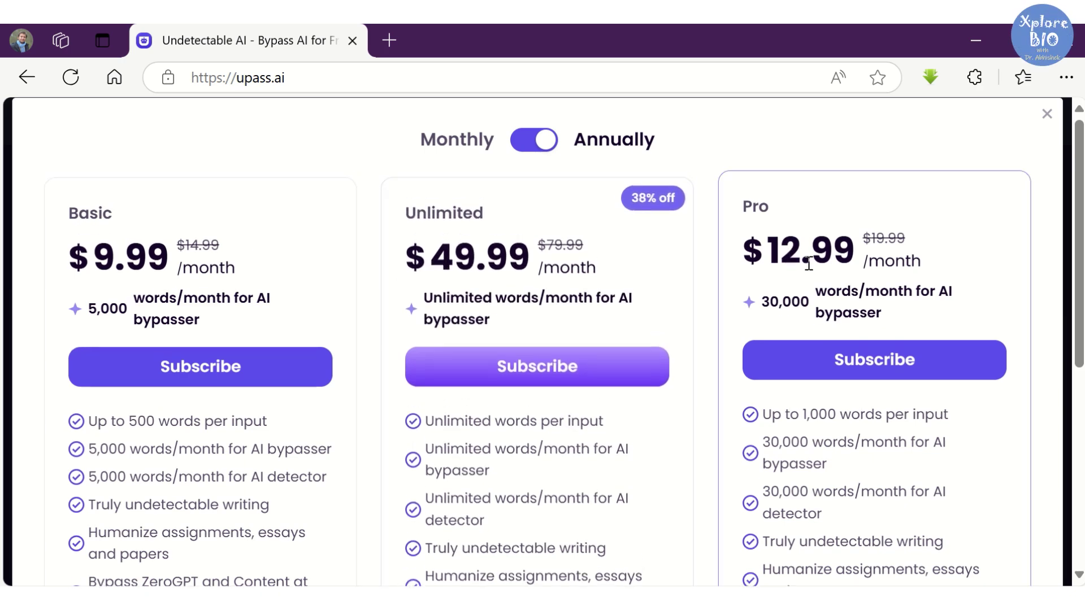
scroll(685, 293, "down", 6)
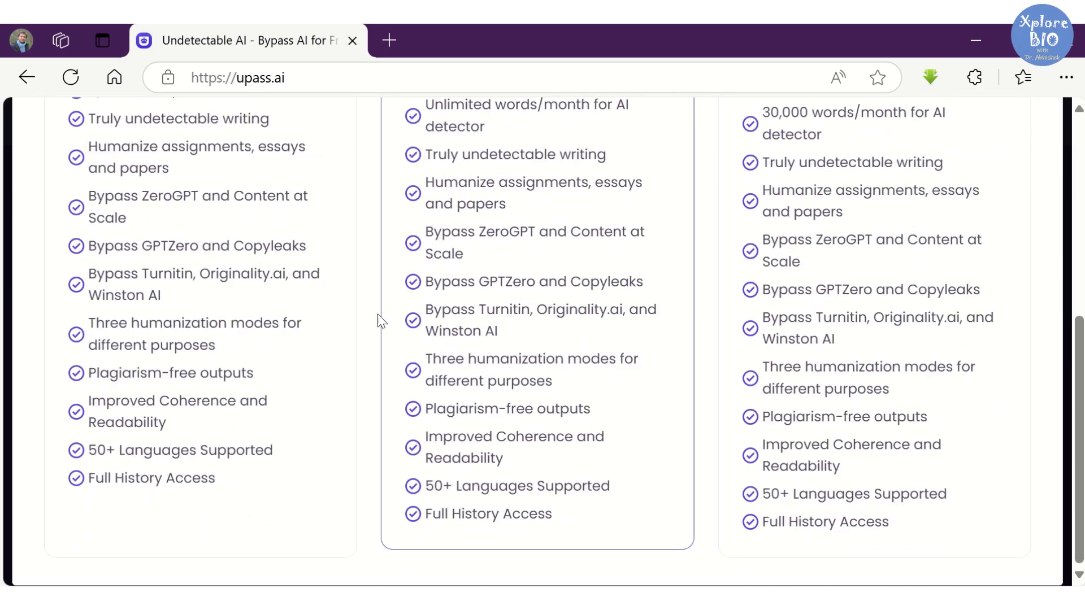
scroll(670, 399, "up", 6)
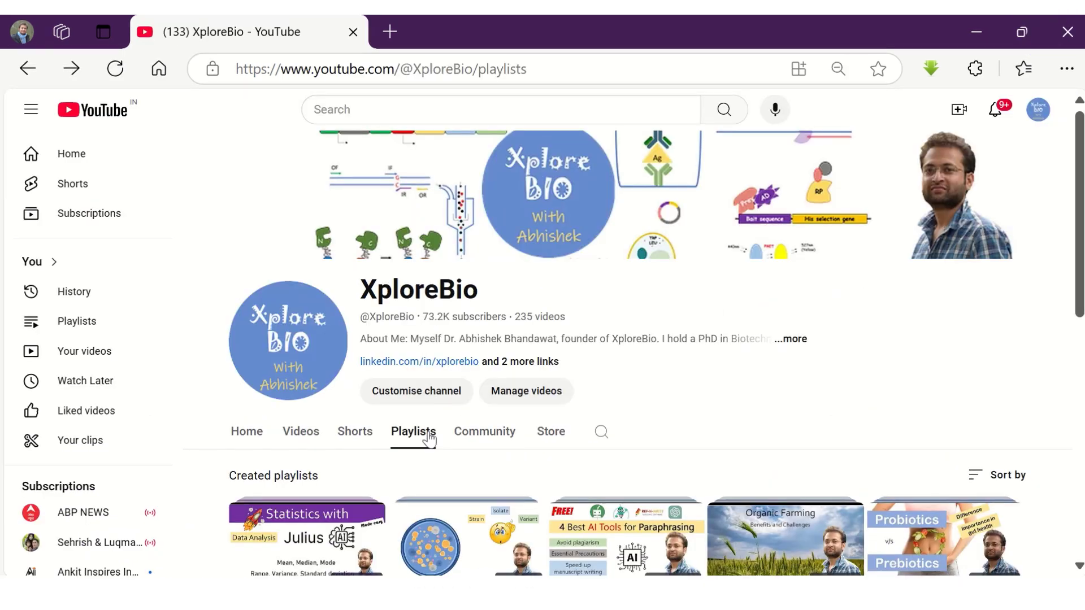
- Open the full AI tools playlist from XploreBio's Playlists tab
scroll(429, 438, "down", 4)
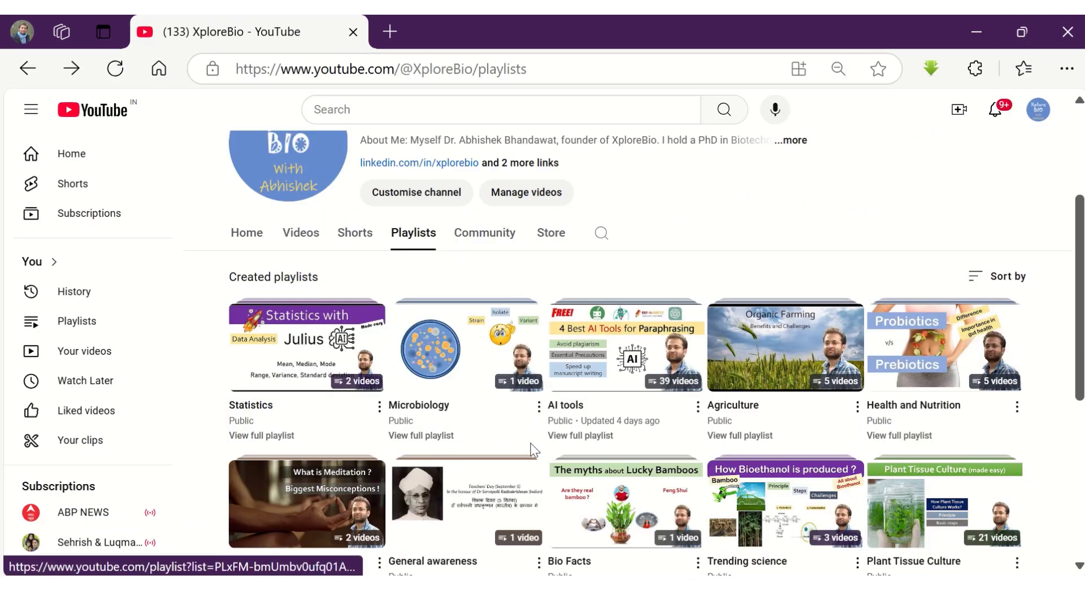
left_click(577, 445)
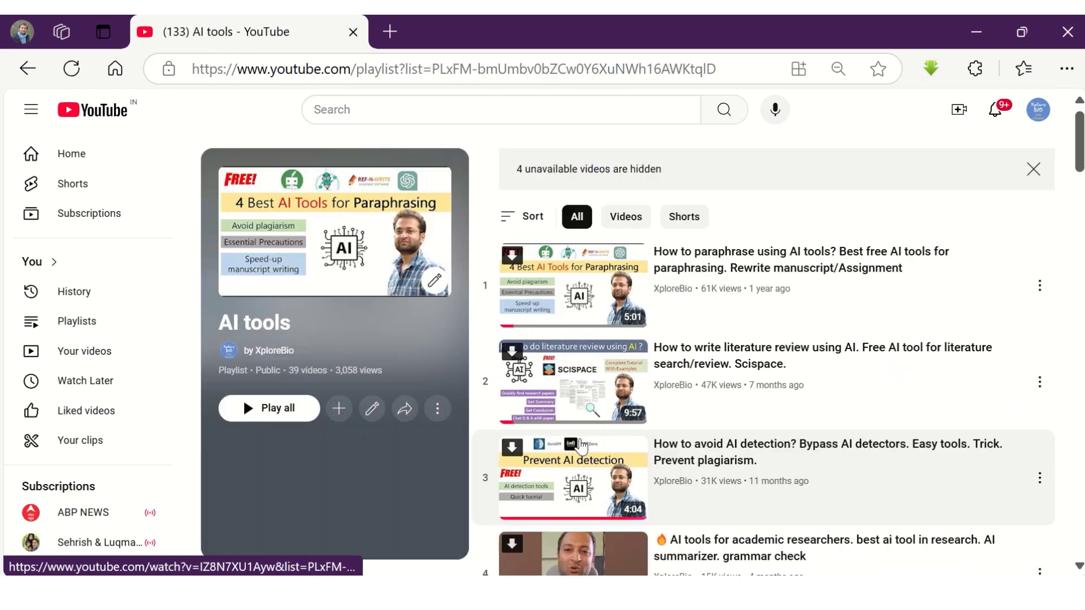
scroll(907, 273, "down", 2)
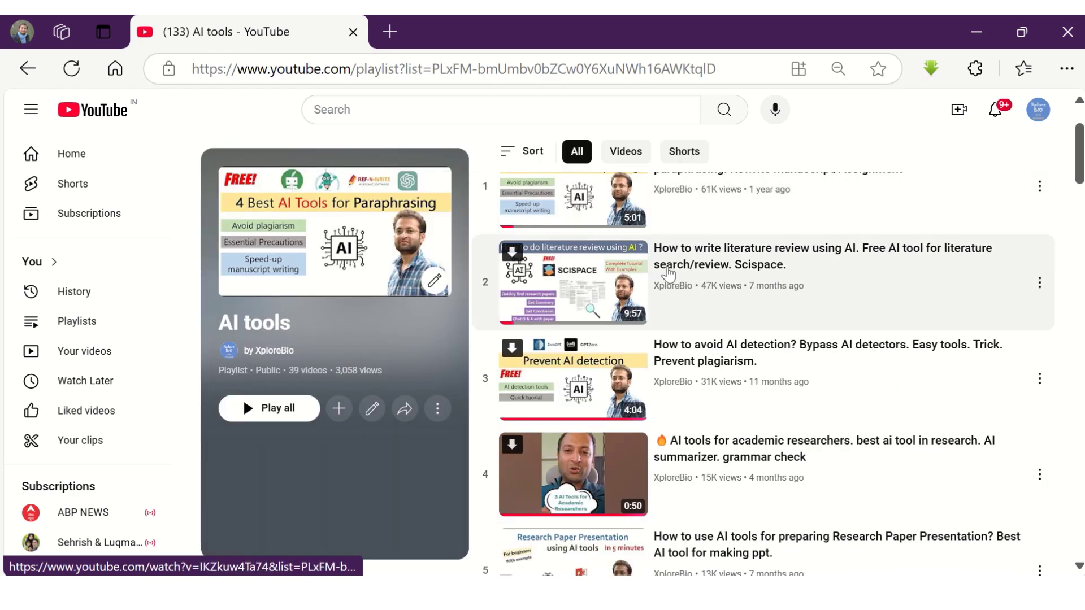
scroll(669, 274, "down", 3)
- Scroll through the playlist's 39 videos on paraphrasing, literature review and research writing
scroll(775, 254, "down", 3)
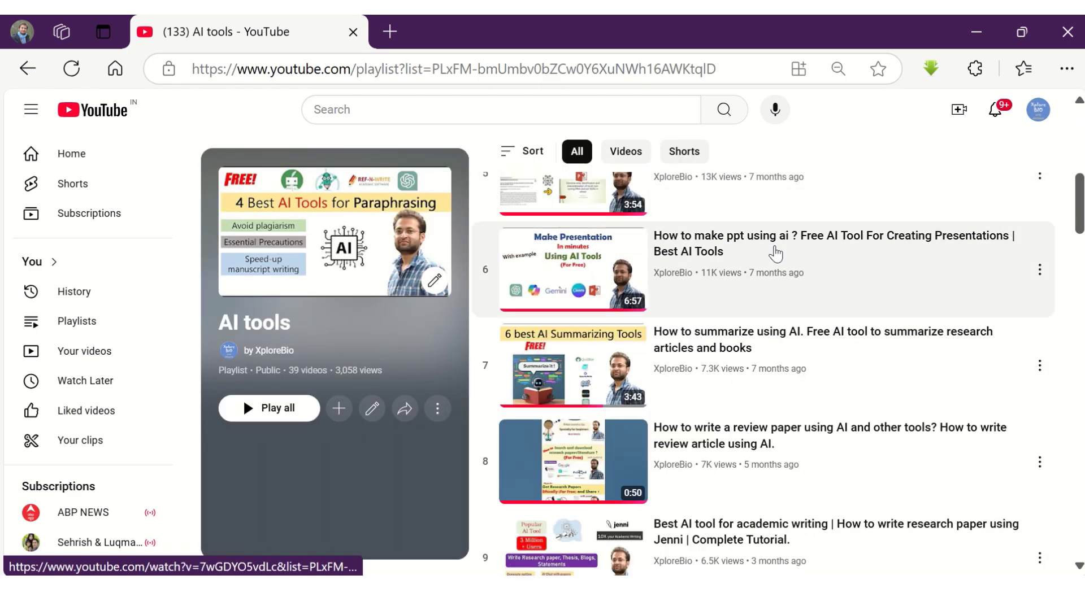
scroll(680, 229, "down", 6)
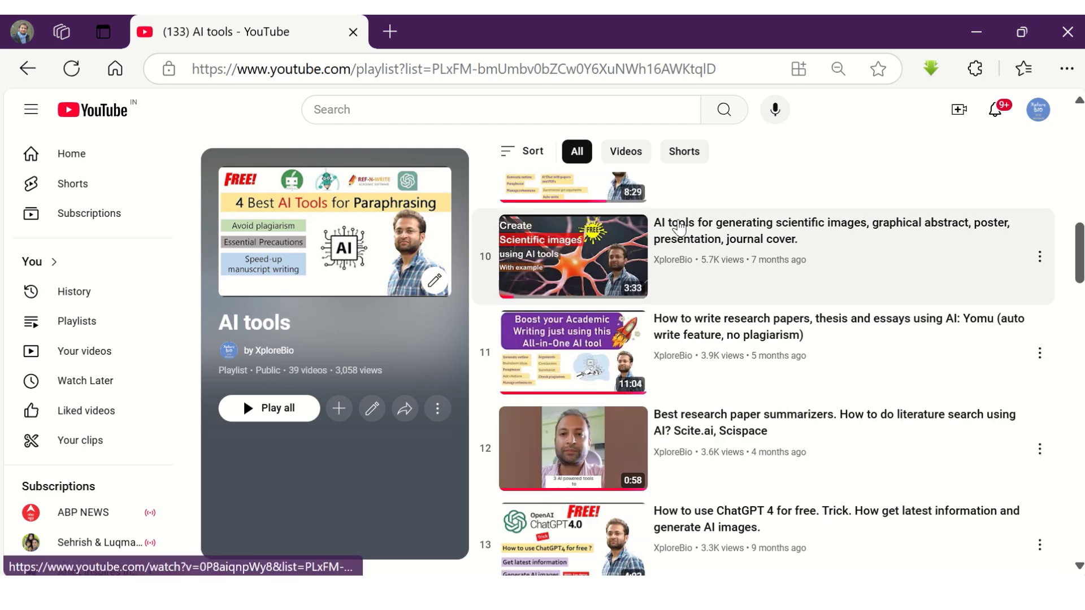
scroll(796, 226, "down", 3)
scroll(918, 219, "down", 4)
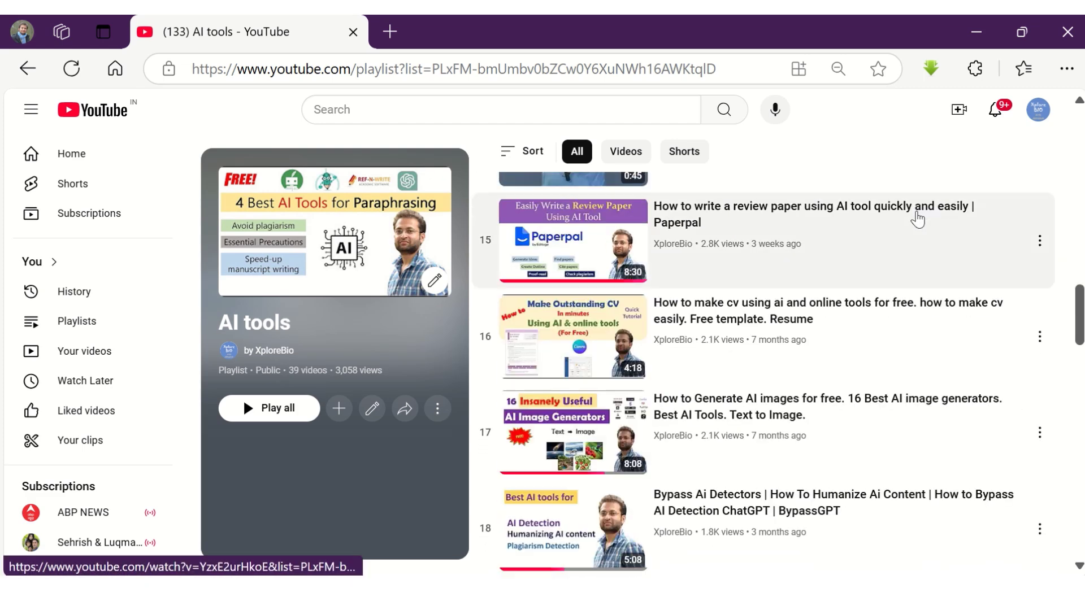
scroll(917, 219, "down", 3)
scroll(910, 223, "down", 3)
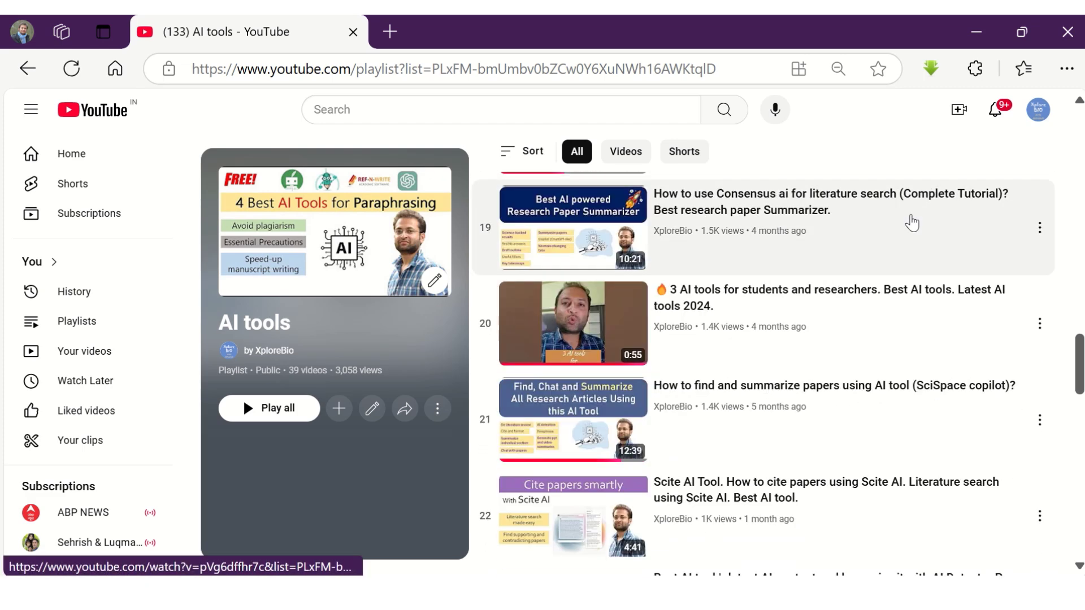
scroll(896, 225, "down", 3)
scroll(898, 226, "down", 3)
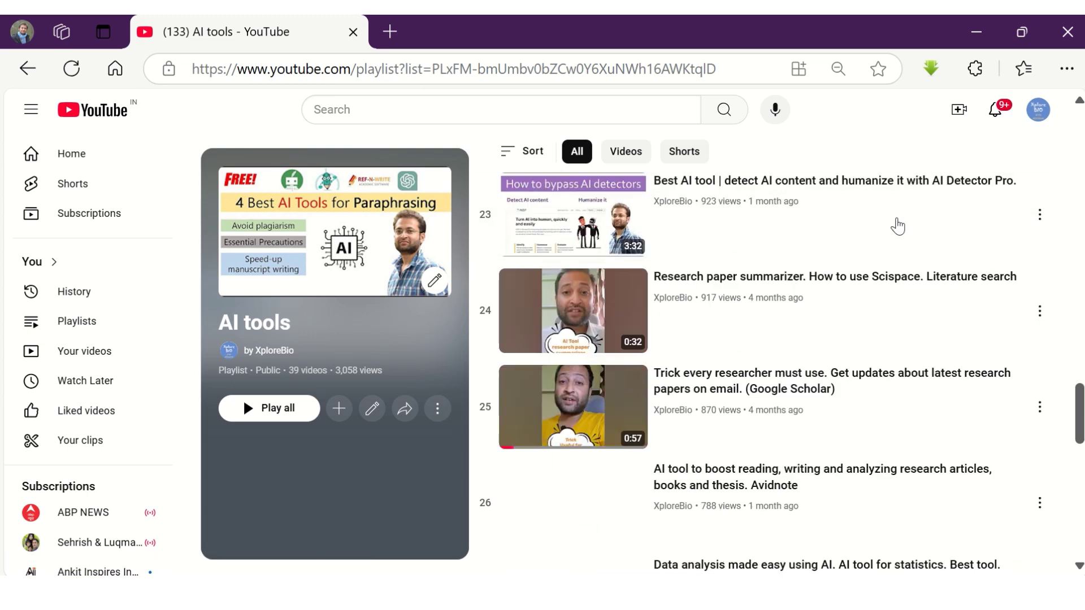
scroll(898, 226, "down", 3)
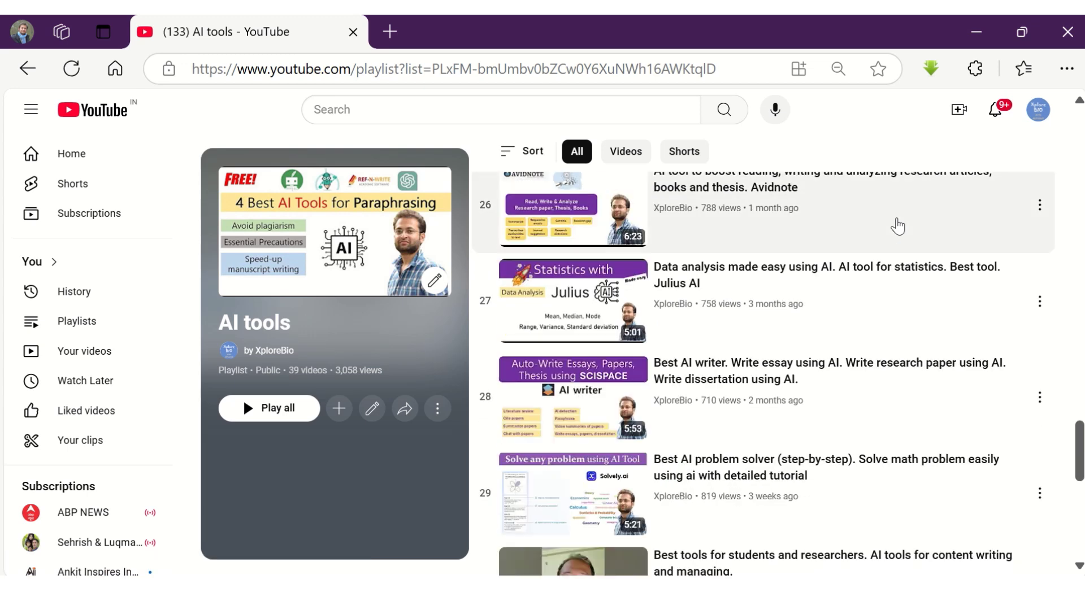